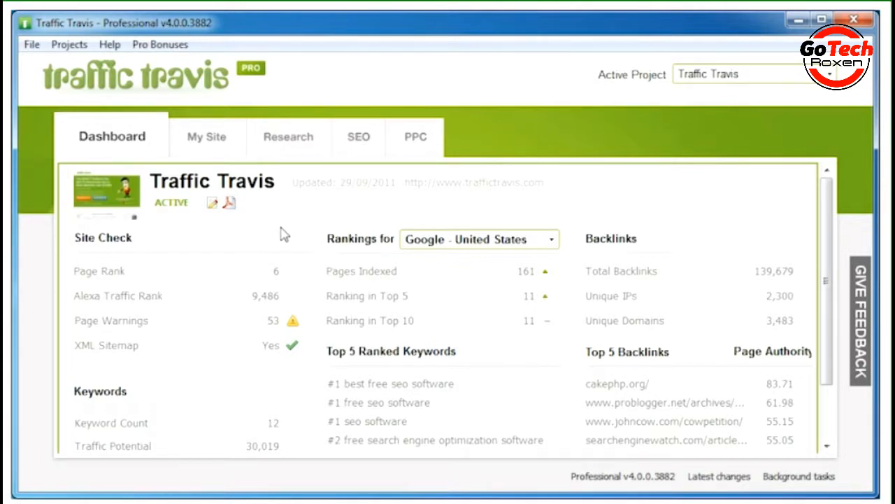
Open keyword research, review and accept the seed keyword list, and keep the result limit at 50
{"action": "left_click", "coordinate": [280, 149]}
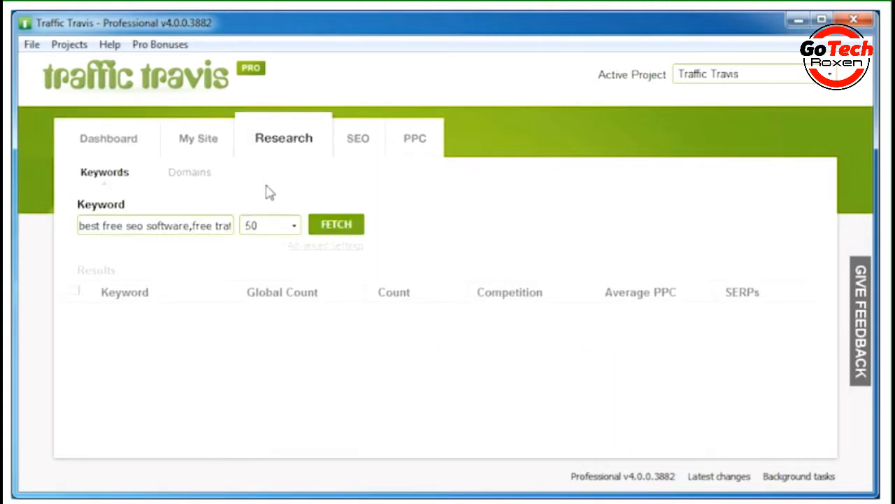
{"action": "left_click", "coordinate": [154, 225]}
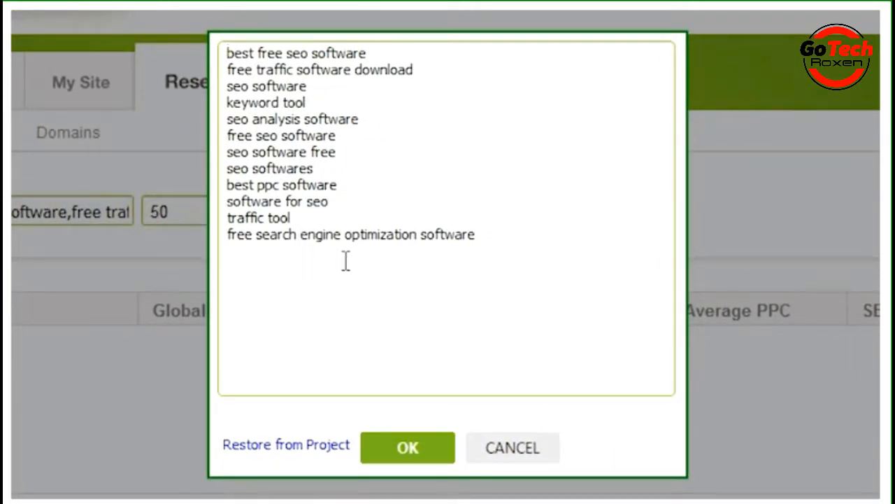
{"action": "left_click_drag", "start_coordinate": [485, 240], "coordinate": [227, 183]}
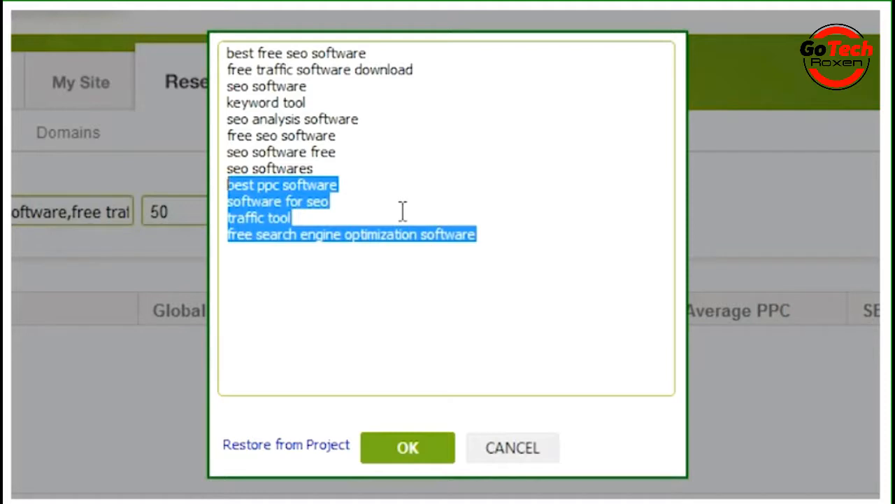
{"action": "left_click", "coordinate": [368, 183]}
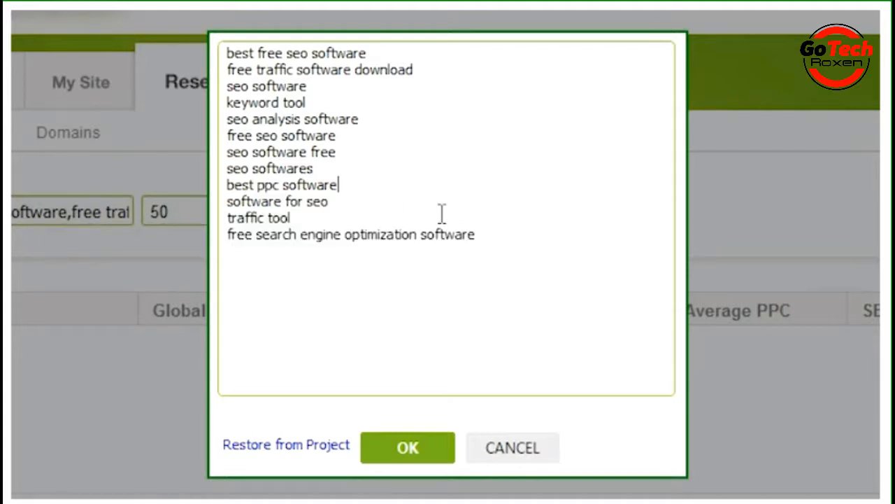
{"action": "left_click", "coordinate": [486, 234]}
{"action": "left_click", "coordinate": [408, 451]}
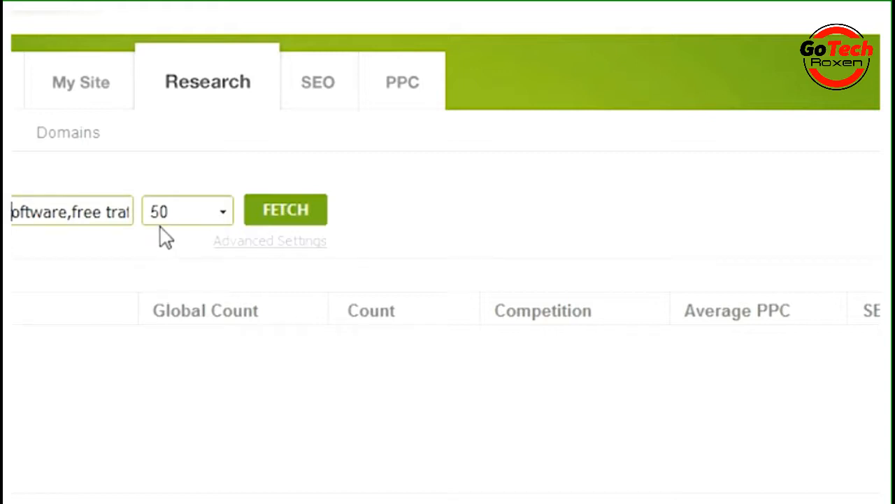
{"action": "left_click", "coordinate": [223, 215]}
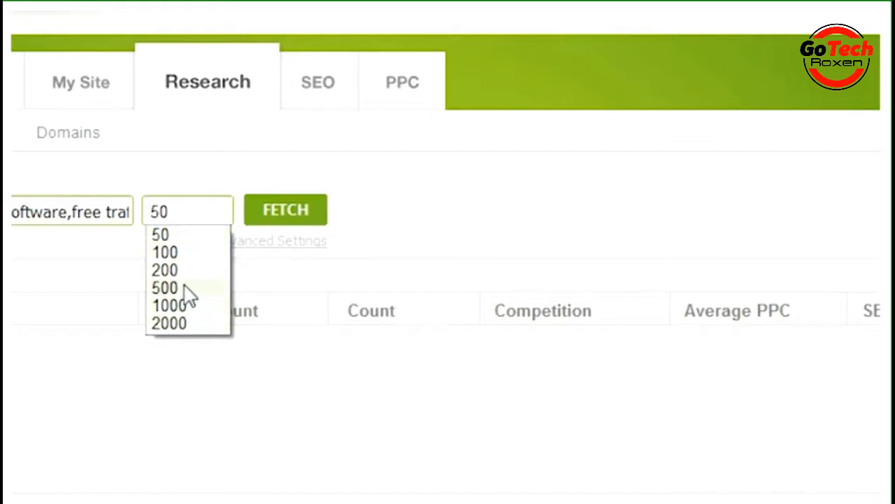
{"action": "left_click", "coordinate": [208, 183]}
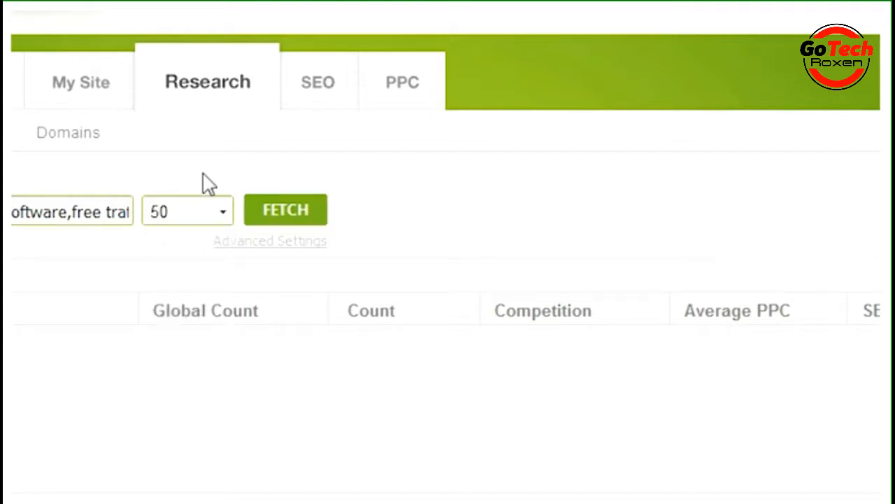
Try the Broad, Exact and Phrase keyword match types in the advanced research settings
{"action": "left_click", "coordinate": [256, 241]}
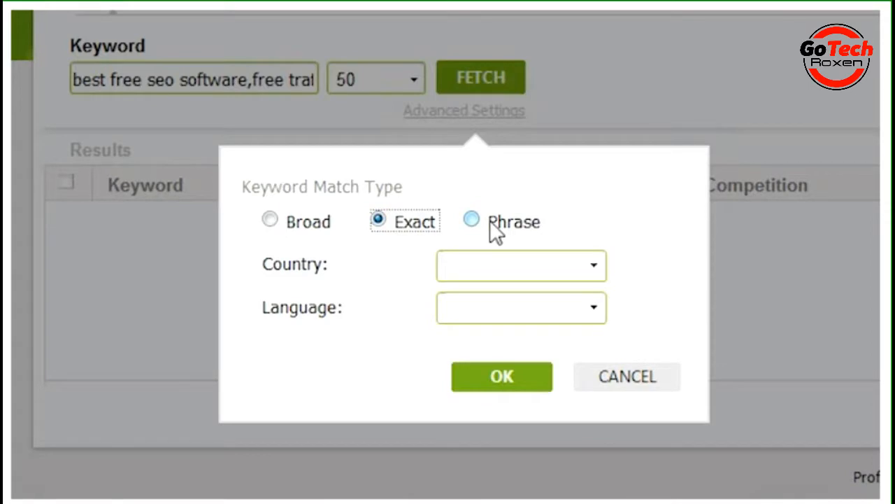
{"action": "left_click", "coordinate": [278, 225]}
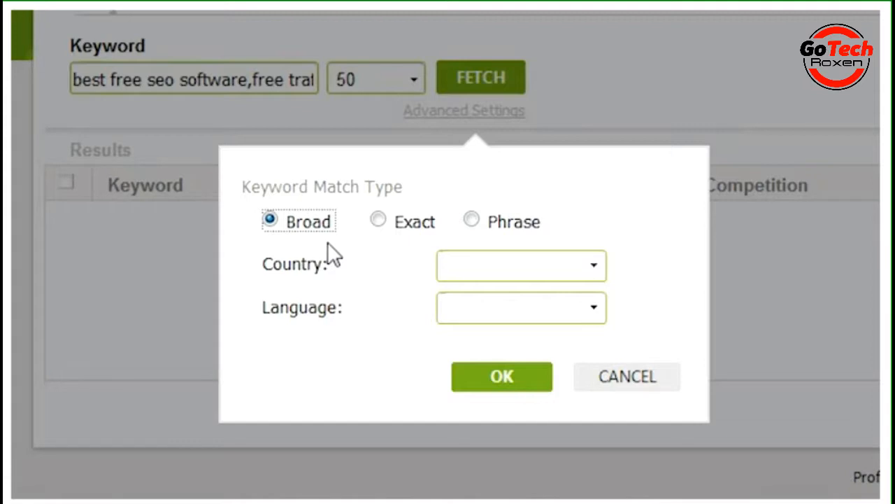
{"action": "left_click", "coordinate": [378, 221]}
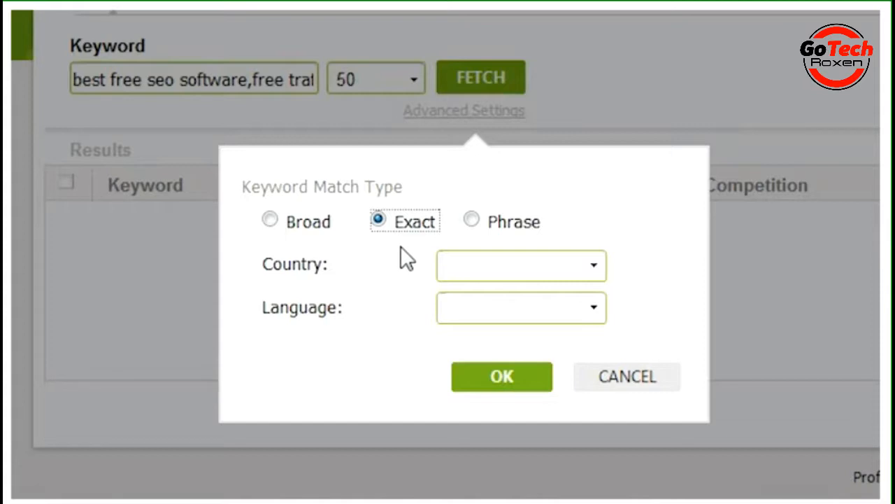
{"action": "left_click", "coordinate": [469, 221]}
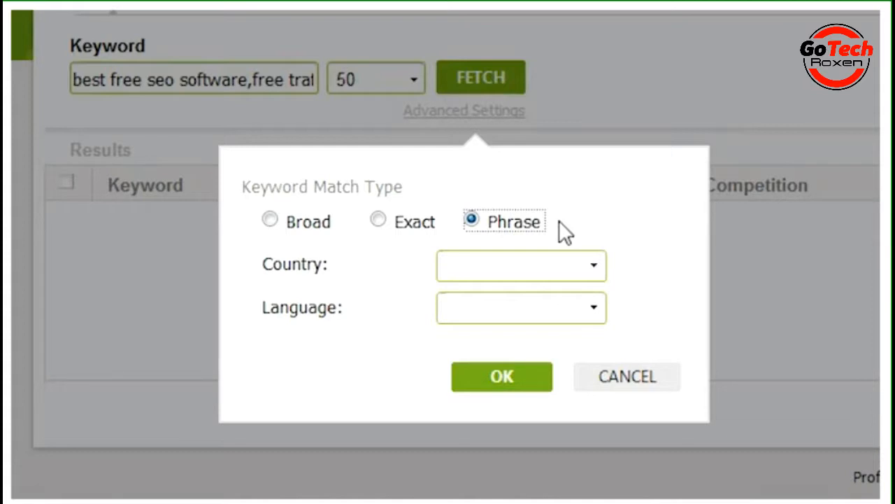
{"action": "left_click", "coordinate": [384, 223]}
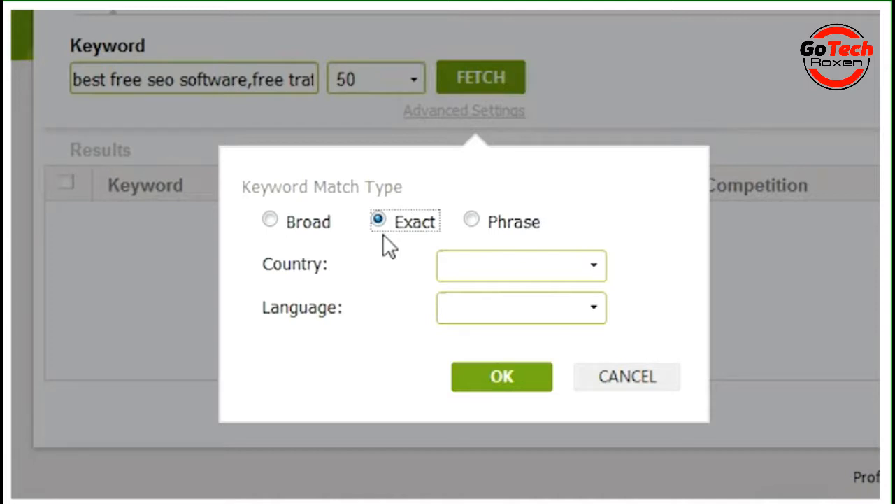
{"action": "left_click", "coordinate": [622, 379]}
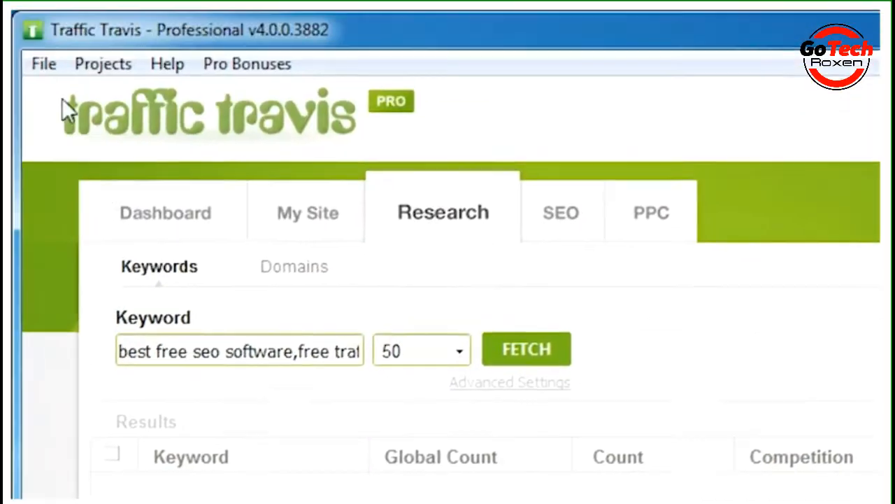
Check the default keyword match choices in the Adwords section of the program options
{"action": "left_click", "coordinate": [43, 63]}
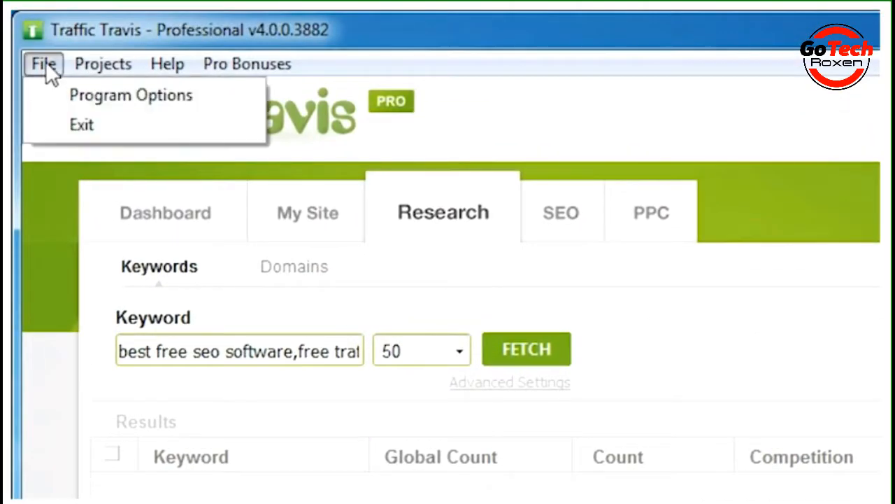
{"action": "left_click", "coordinate": [126, 98]}
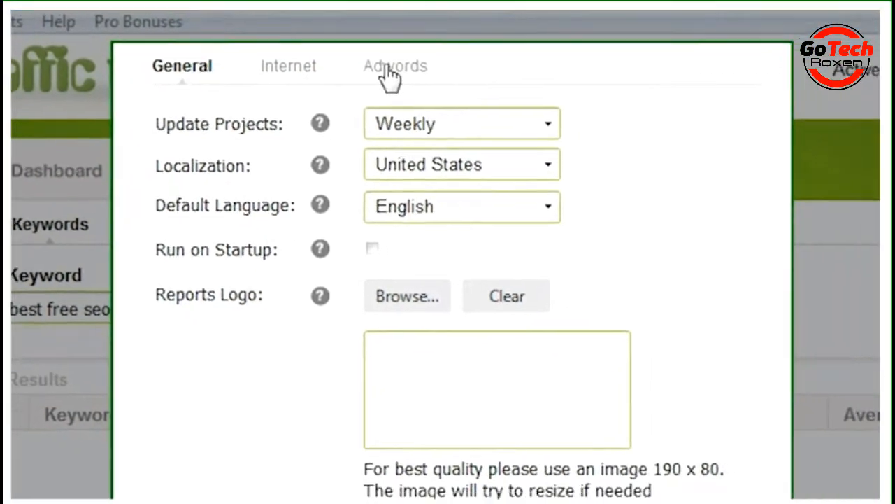
{"action": "left_click", "coordinate": [387, 70]}
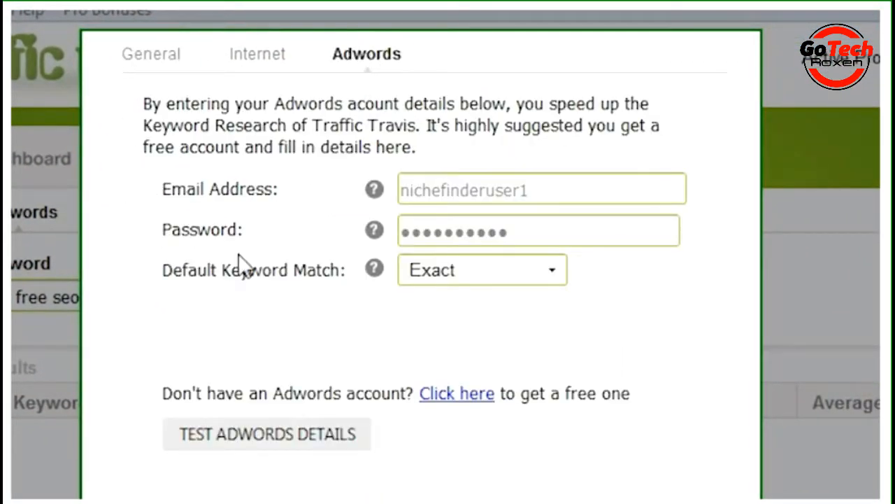
{"action": "left_click", "coordinate": [494, 273]}
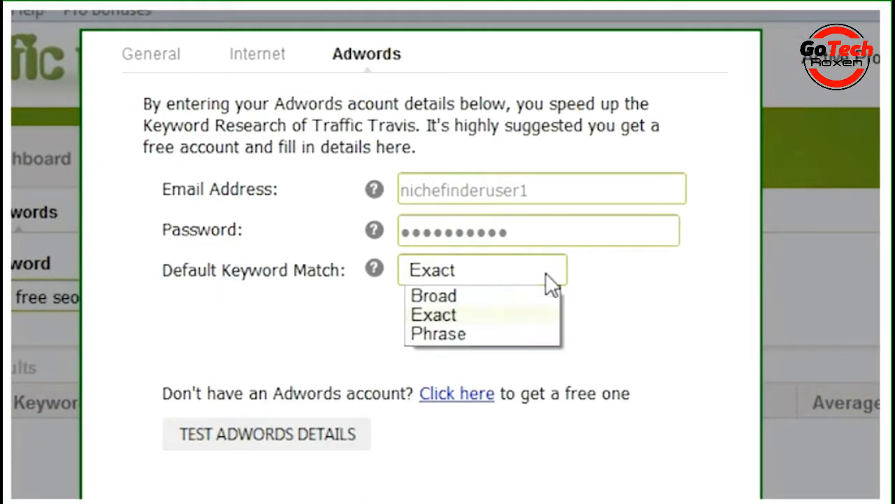
{"action": "left_click", "coordinate": [609, 287]}
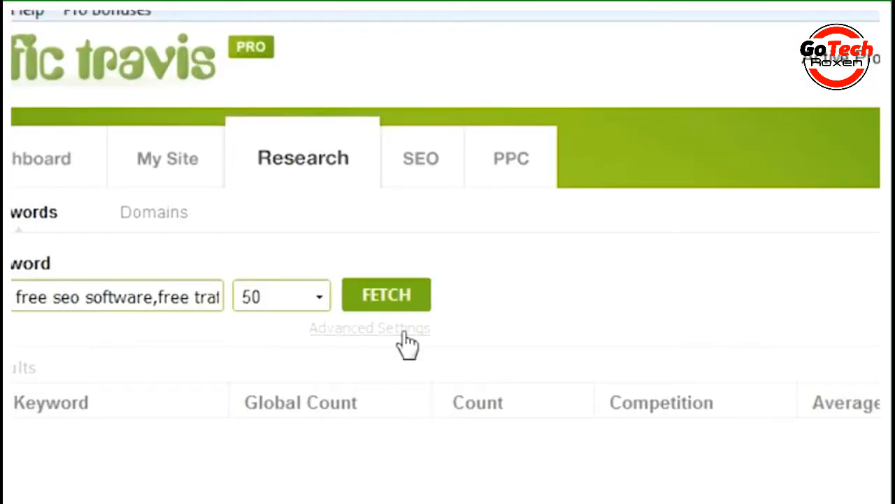
Set the country to United States in the advanced settings with Exact match and fetch the keywords
{"action": "left_click", "coordinate": [403, 331]}
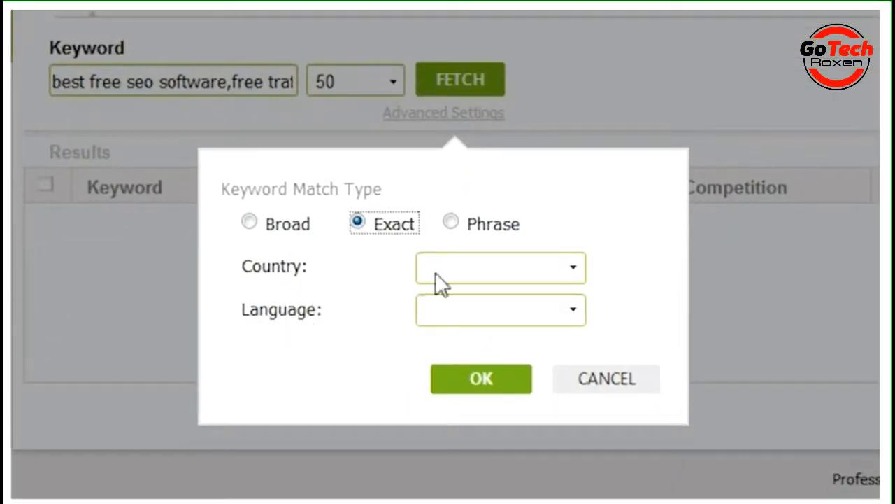
{"action": "left_click", "coordinate": [573, 270]}
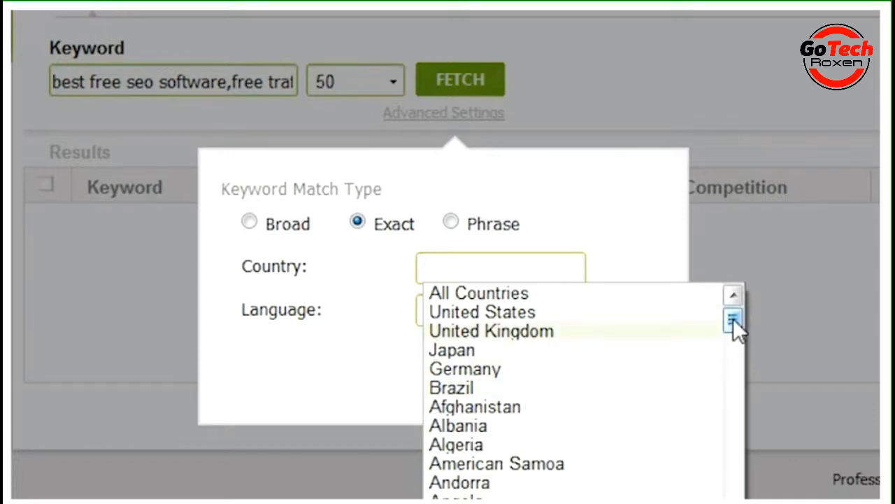
{"action": "left_click_drag", "start_coordinate": [731, 321], "coordinate": [735, 363]}
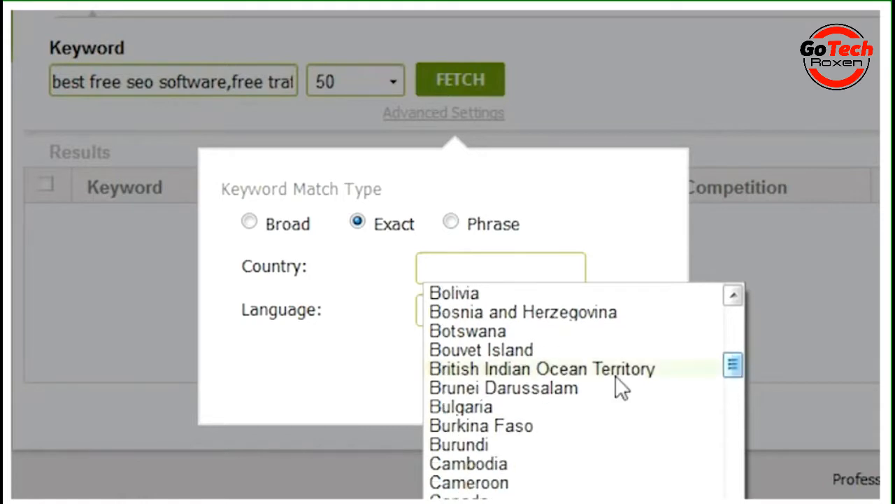
{"action": "left_click", "coordinate": [354, 358]}
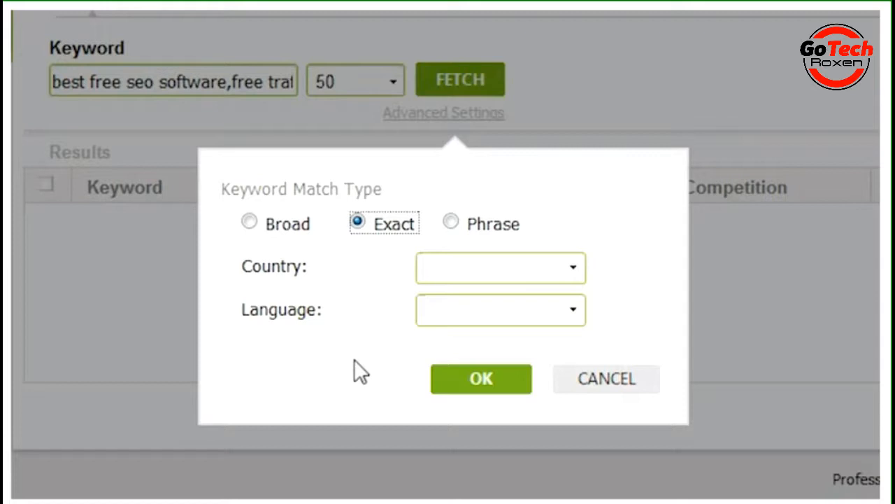
{"action": "left_click", "coordinate": [568, 267]}
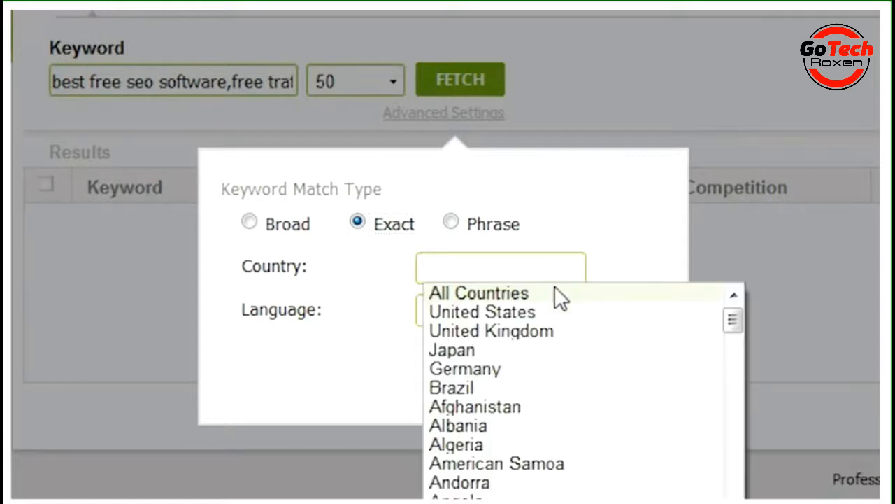
{"action": "left_click", "coordinate": [544, 311]}
{"action": "left_click", "coordinate": [481, 379]}
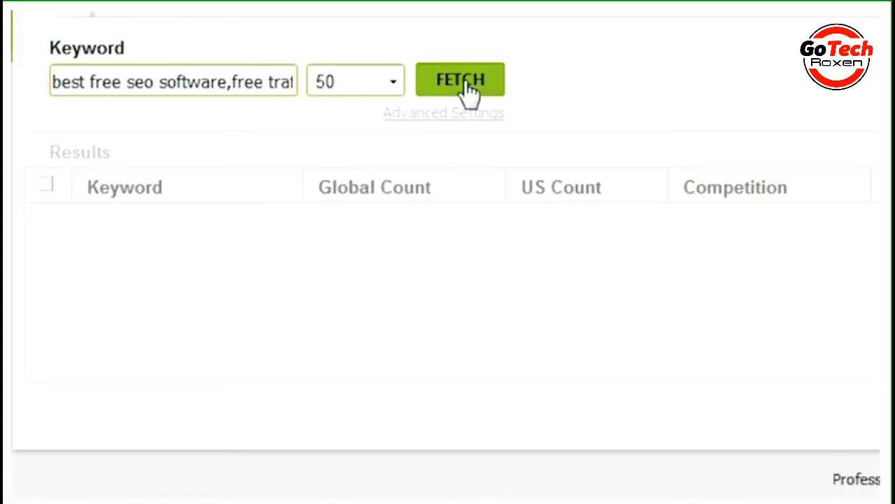
{"action": "left_click", "coordinate": [467, 90]}
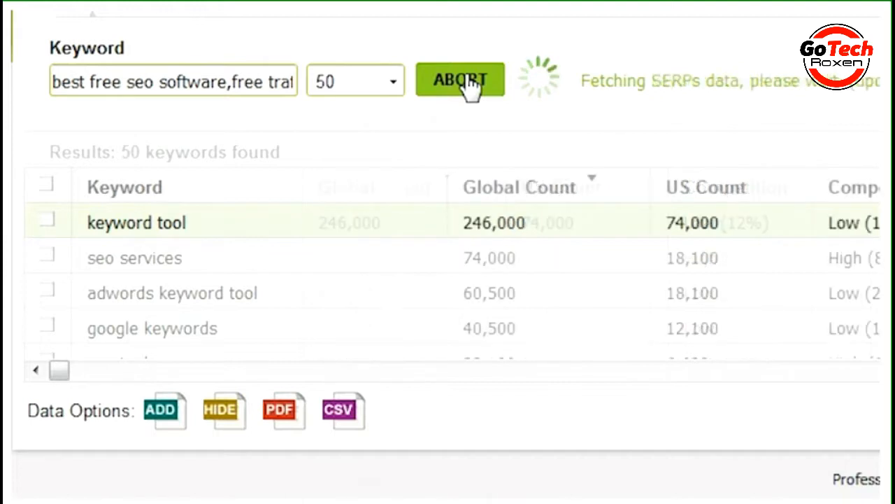
{"action": "left_click", "coordinate": [465, 85]}
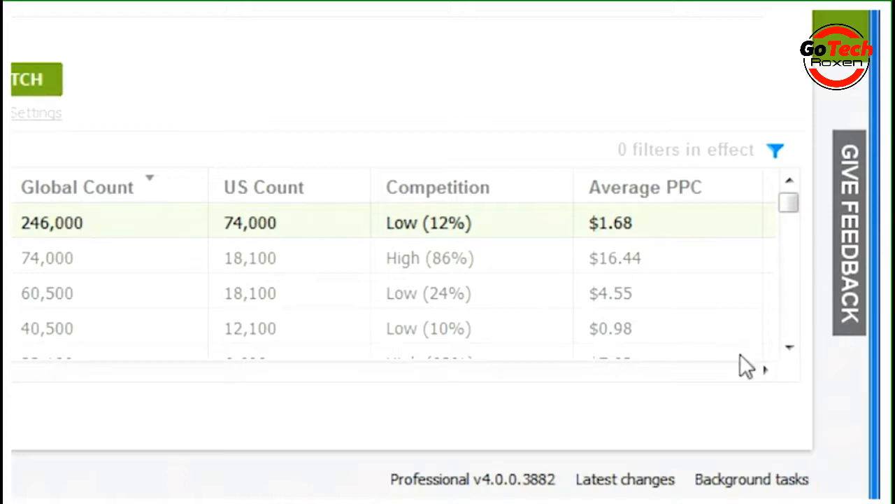
Examine the fetched keywords' competition, average PPC and SERPs values across the results table
{"action": "left_click", "coordinate": [789, 347]}
{"action": "left_click", "coordinate": [788, 347]}
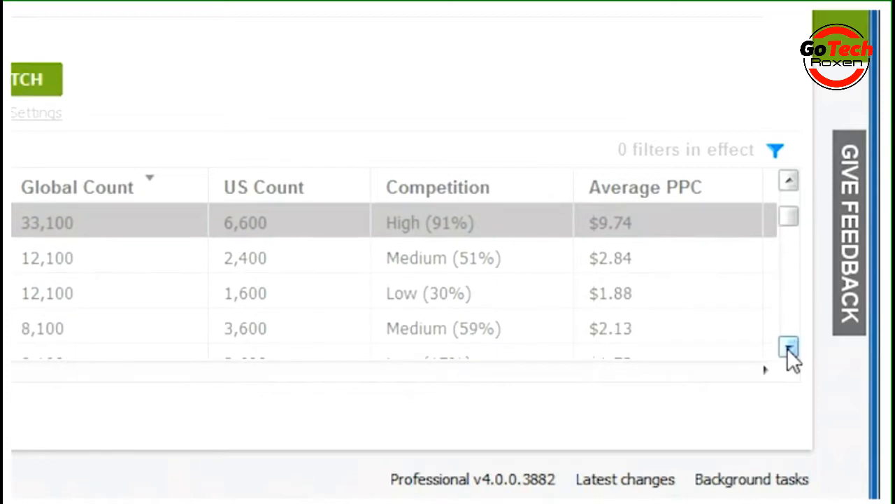
{"action": "left_click", "coordinate": [789, 180]}
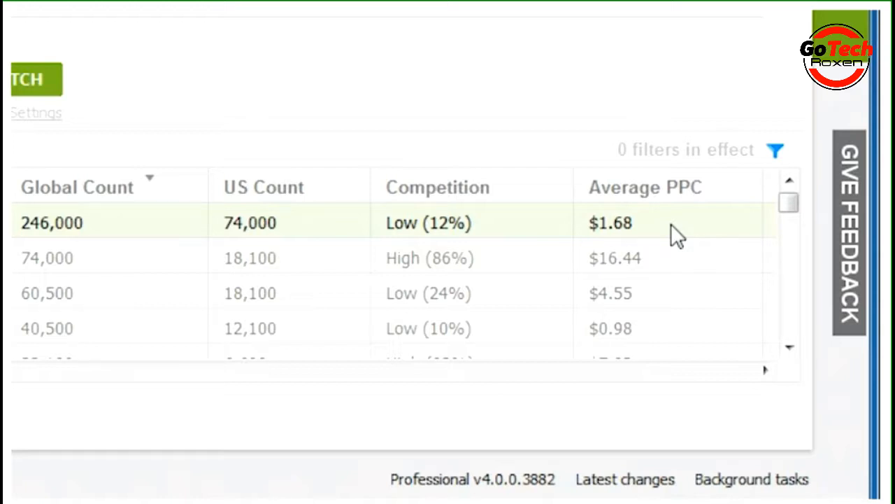
{"action": "left_click", "coordinate": [765, 369]}
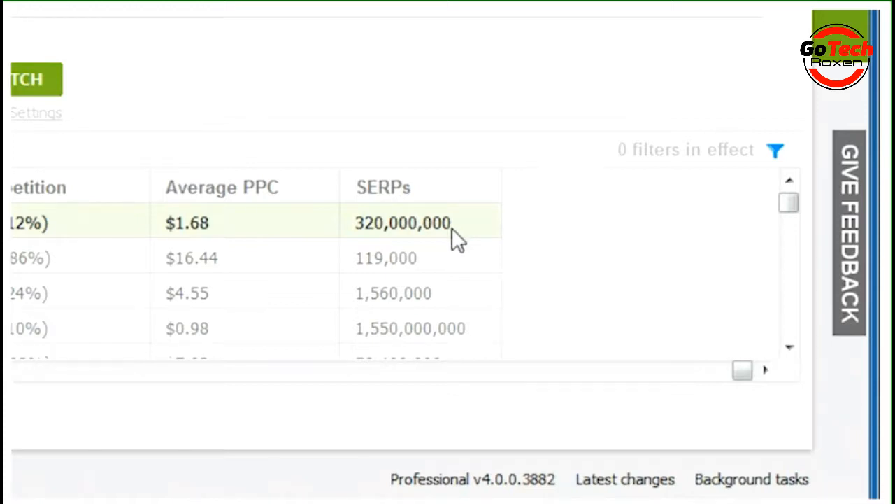
{"action": "left_click", "coordinate": [14, 372]}
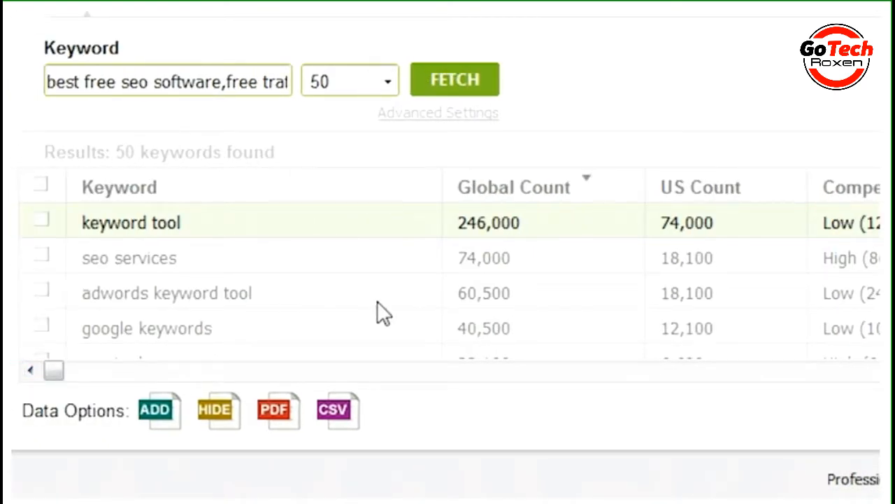
Try sorting the keyword results by global count, and sort them by US count in descending order
{"action": "left_click", "coordinate": [590, 183]}
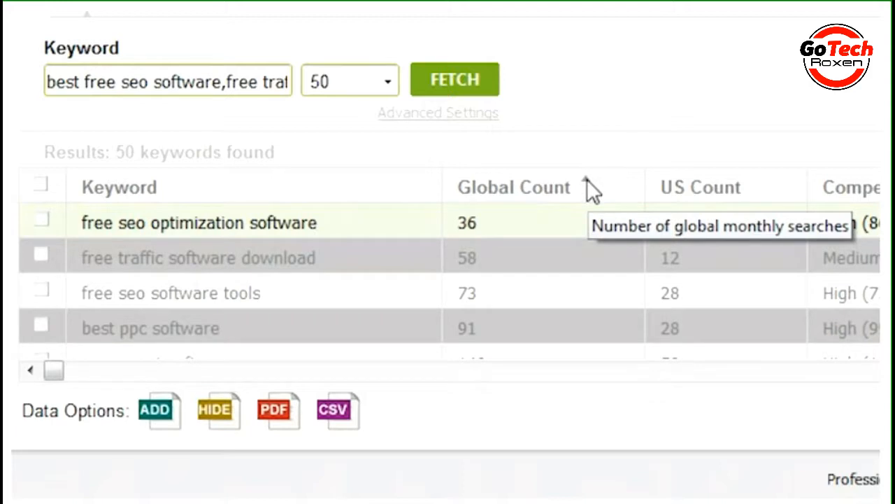
{"action": "left_click", "coordinate": [588, 184]}
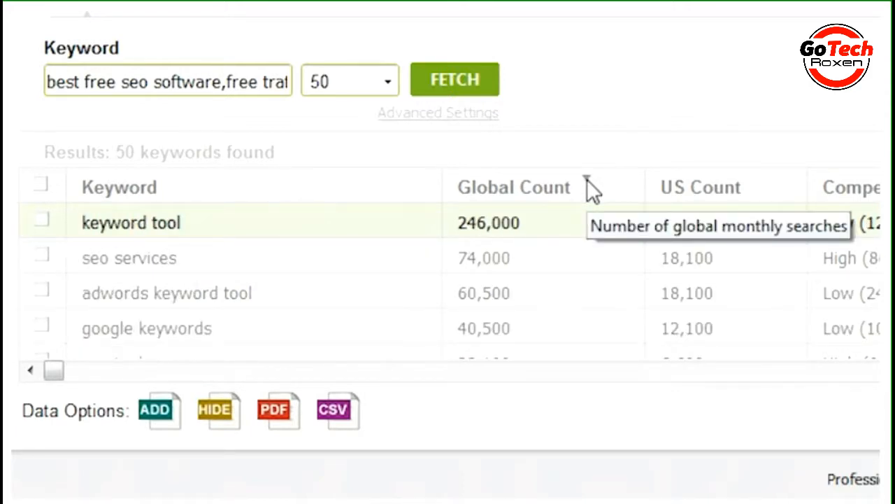
{"action": "left_click", "coordinate": [725, 192]}
{"action": "left_click", "coordinate": [741, 185]}
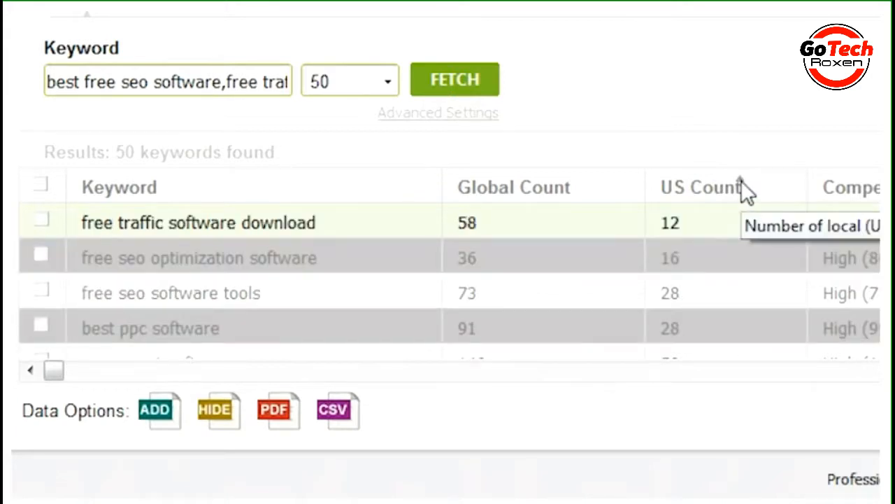
{"action": "left_click", "coordinate": [741, 180]}
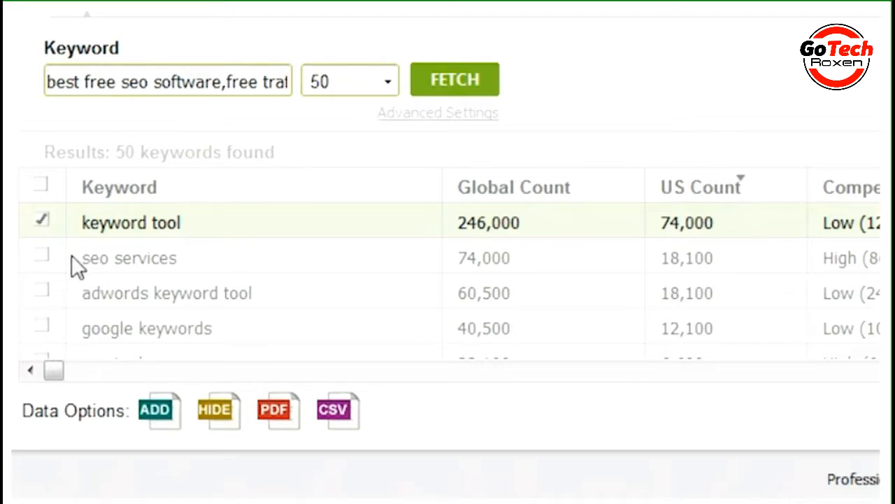
Mark the keywords seo services, google keywords and adwords keyword tool in the results table
{"action": "left_click", "coordinate": [42, 256]}
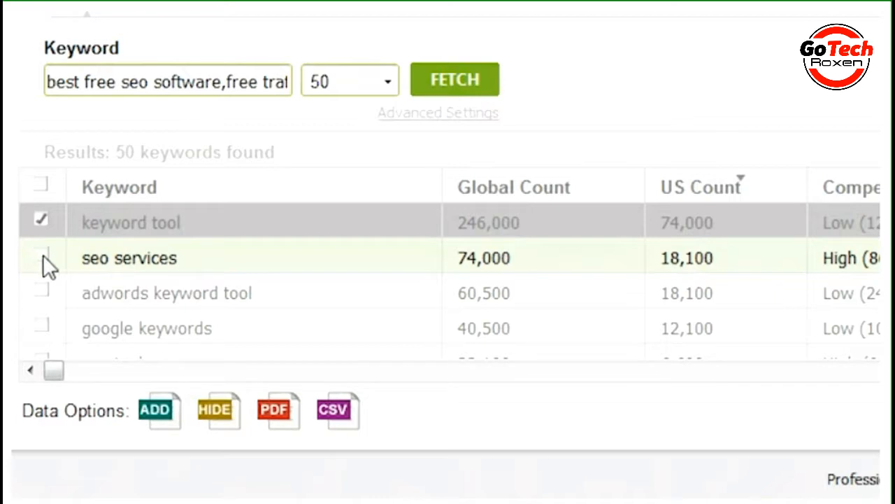
{"action": "left_click", "coordinate": [43, 325]}
{"action": "left_click", "coordinate": [43, 291]}
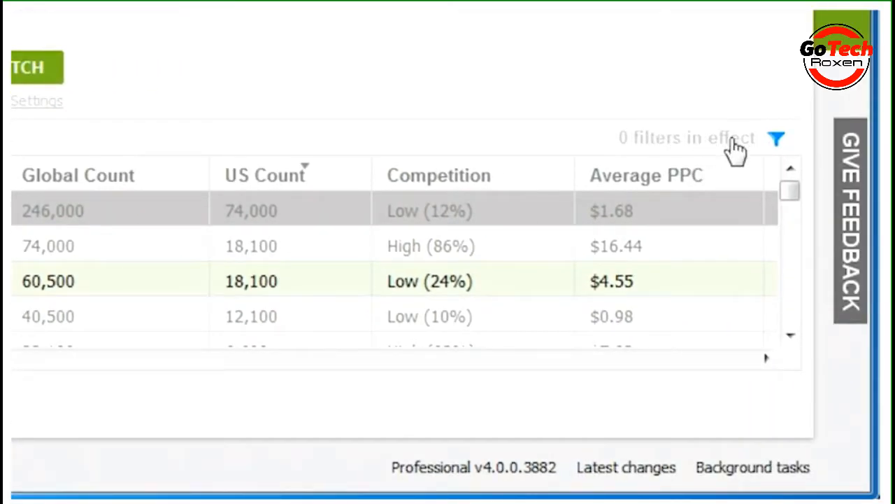
Look through the condition options for Keyword and Average PPC in the keyword table filter, and close it
{"action": "left_click", "coordinate": [776, 140]}
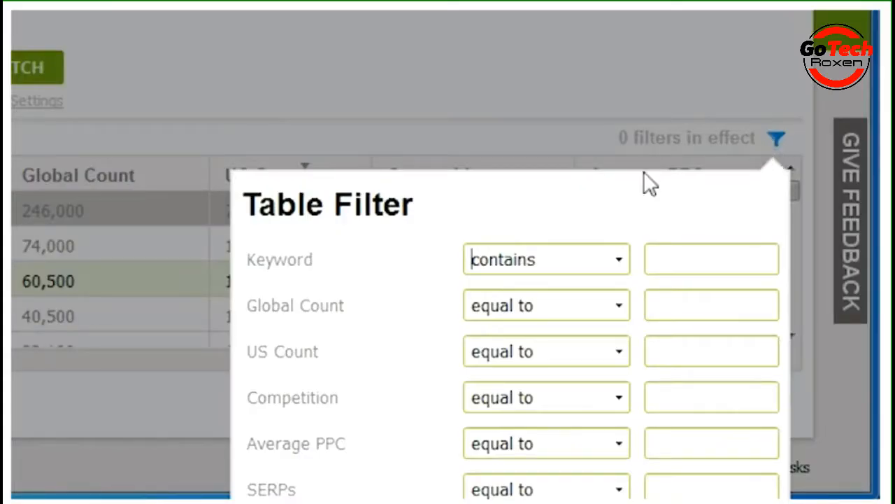
{"action": "left_click", "coordinate": [618, 263]}
{"action": "left_click", "coordinate": [624, 284]}
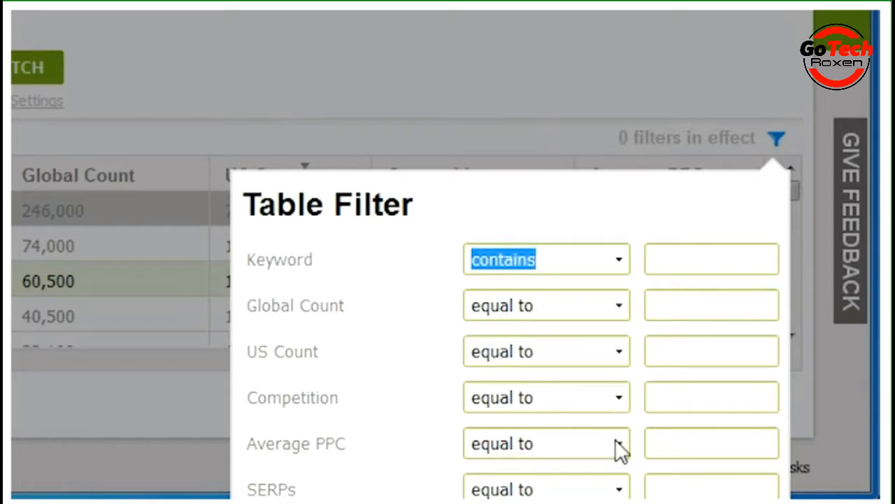
{"action": "left_click", "coordinate": [619, 446]}
{"action": "left_click", "coordinate": [635, 390]}
{"action": "left_click", "coordinate": [355, 490]}
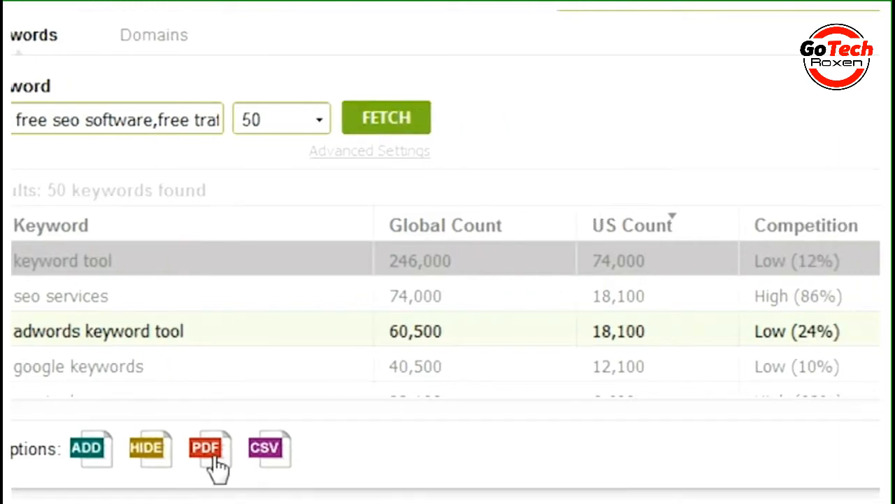
Export the keyword results as a CSV report, view the report in Excel and close it
{"action": "left_click", "coordinate": [276, 451]}
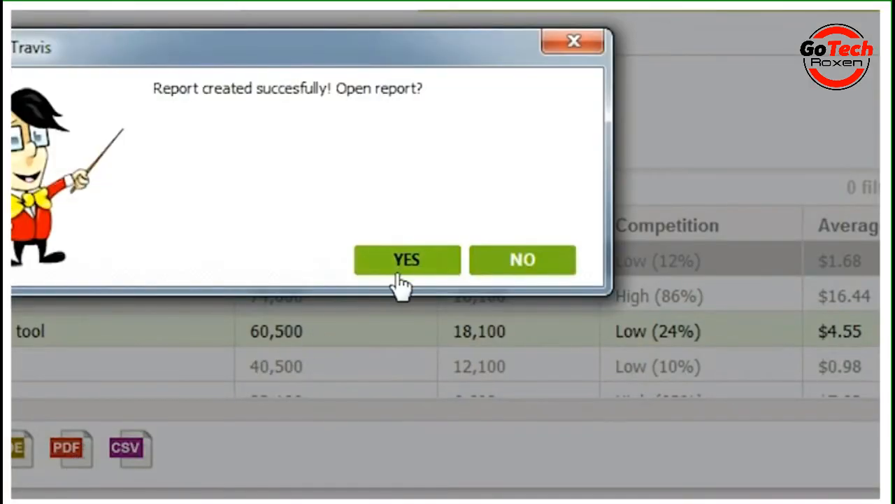
{"action": "left_click", "coordinate": [406, 260]}
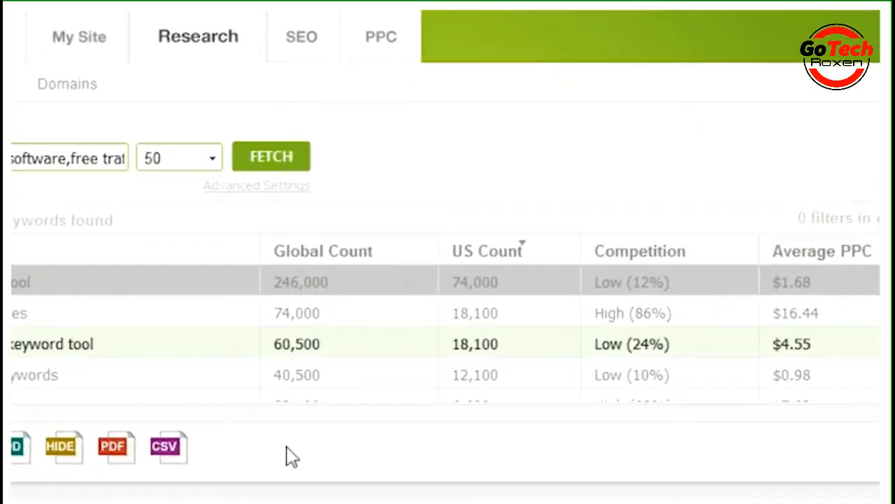
{"action": "left_click", "coordinate": [256, 437]}
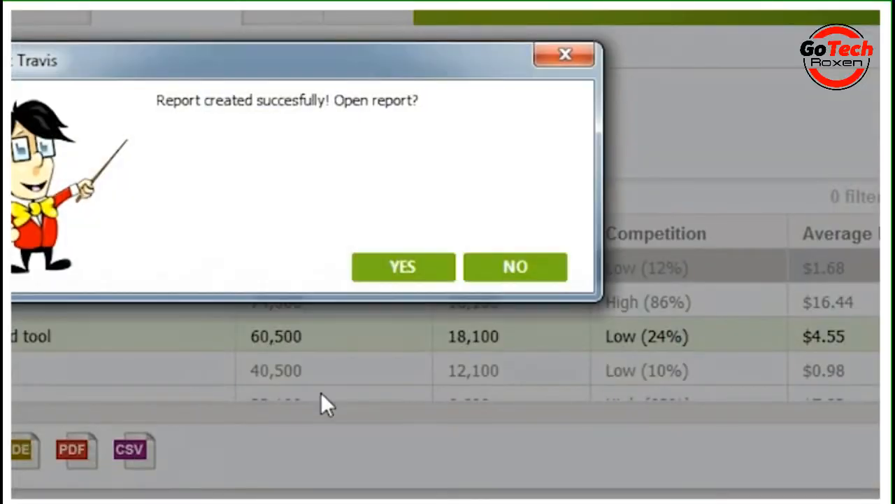
{"action": "left_click", "coordinate": [404, 257]}
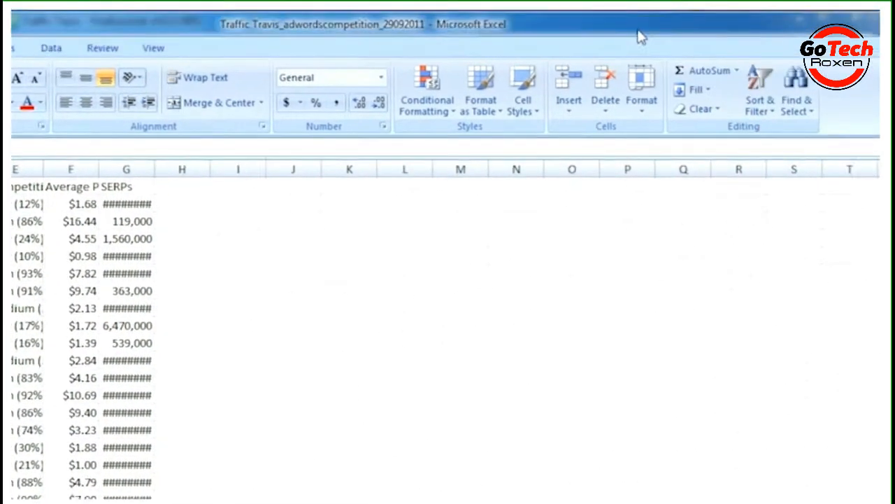
{"action": "left_click", "coordinate": [839, 17]}
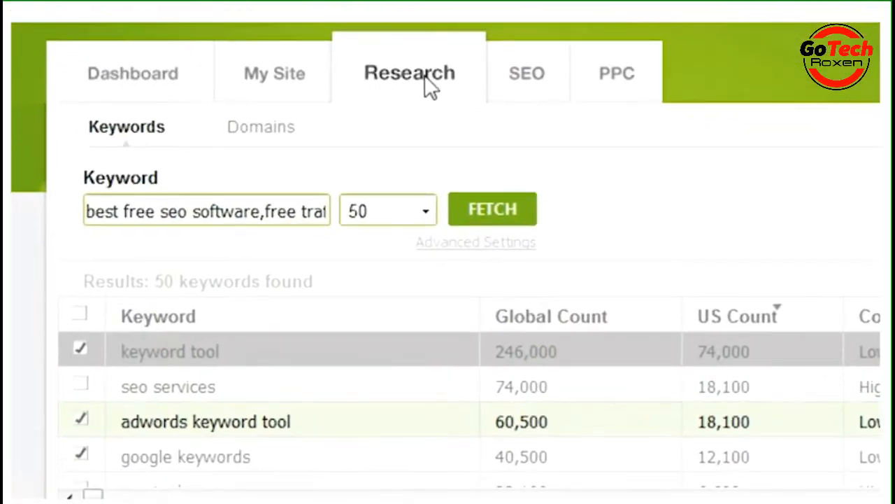
Go to the domain research and confirm the project's keyword list as the search keywords
{"action": "left_click", "coordinate": [262, 133]}
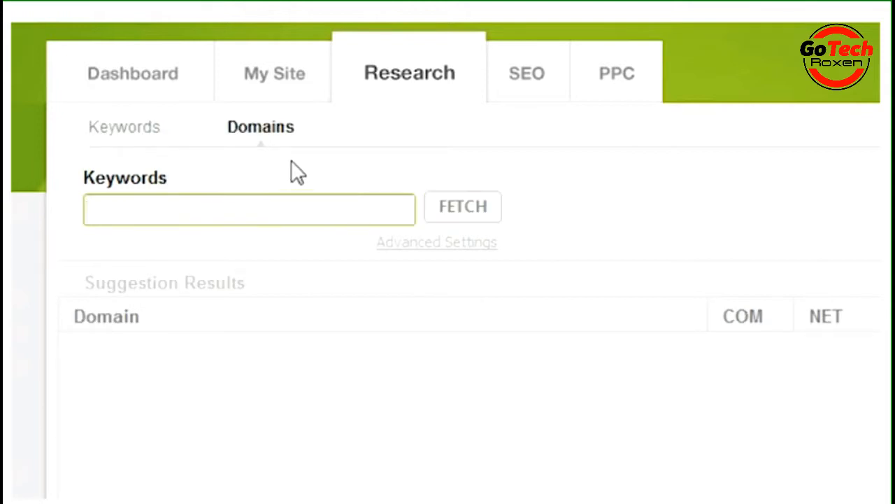
{"action": "left_click", "coordinate": [142, 208]}
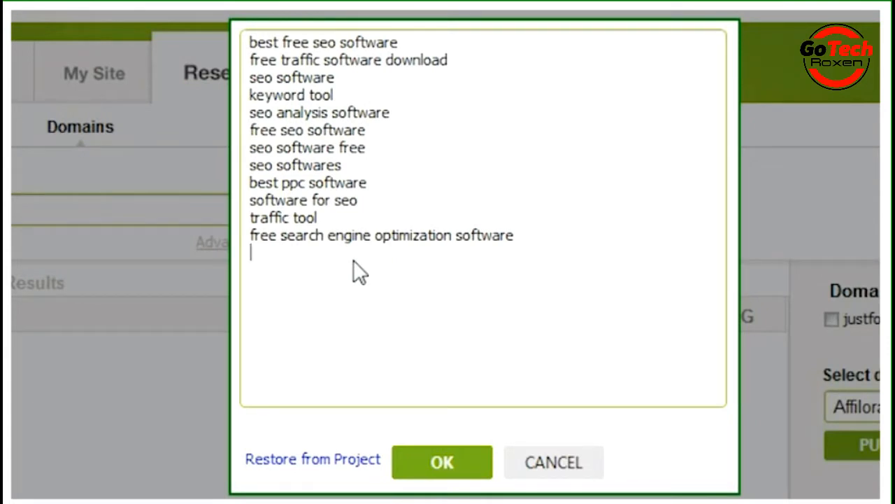
{"action": "left_click", "coordinate": [515, 237]}
{"action": "left_click", "coordinate": [356, 213]}
{"action": "left_click", "coordinate": [435, 462]}
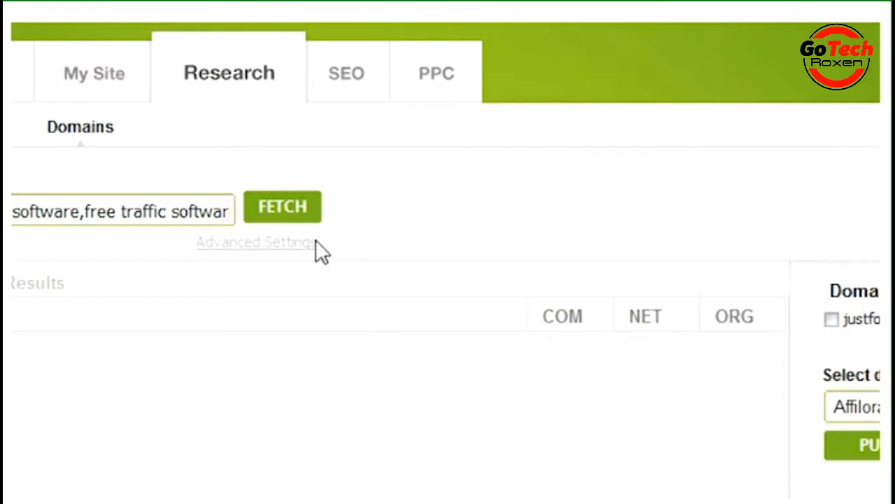
Confirm the advanced settings with spaces replaced with Nothing and Exact Matches Only off, and fetch the domain suggestions
{"action": "left_click", "coordinate": [264, 247]}
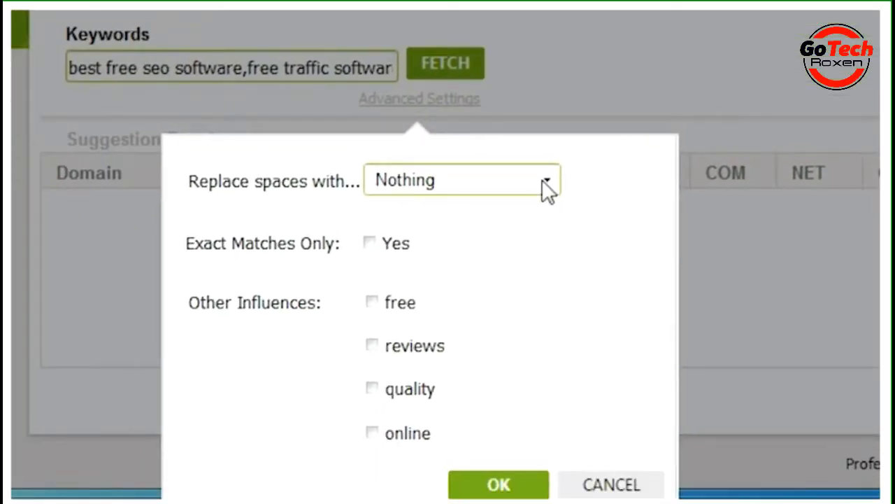
{"action": "left_click", "coordinate": [546, 183]}
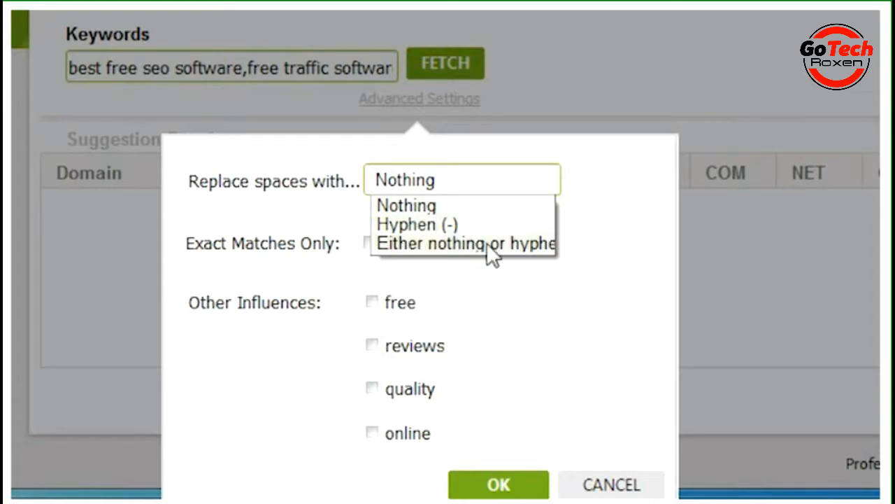
{"action": "left_click", "coordinate": [600, 230]}
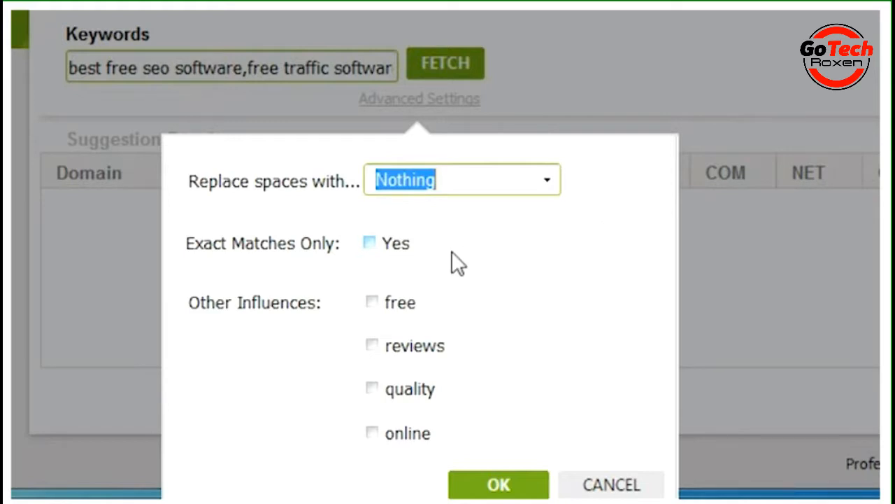
{"action": "left_click", "coordinate": [374, 242]}
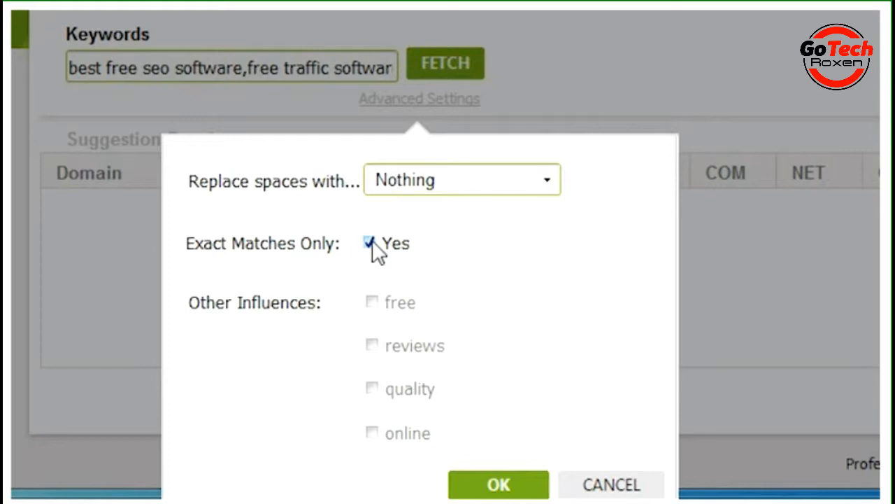
{"action": "left_click", "coordinate": [371, 242]}
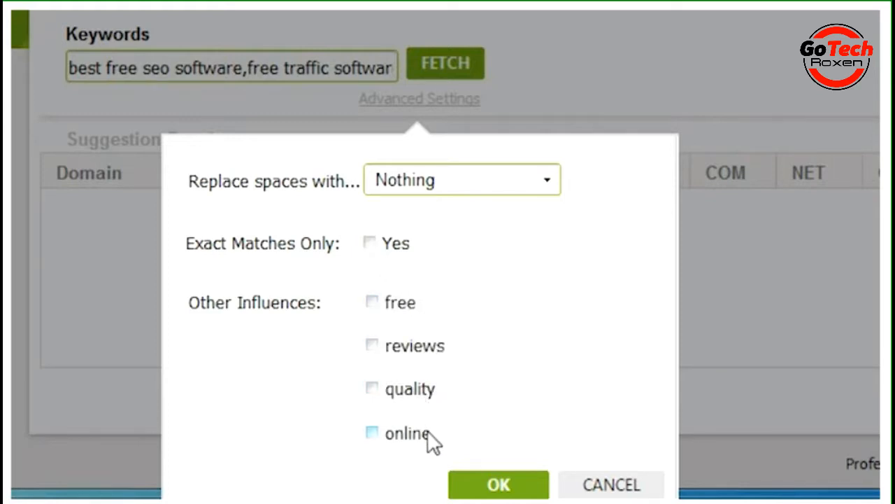
{"action": "left_click", "coordinate": [503, 484]}
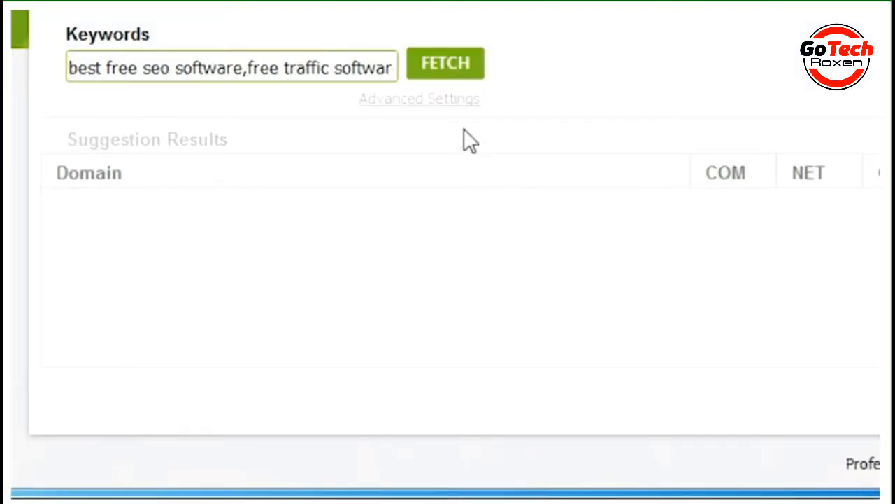
{"action": "left_click", "coordinate": [450, 66]}
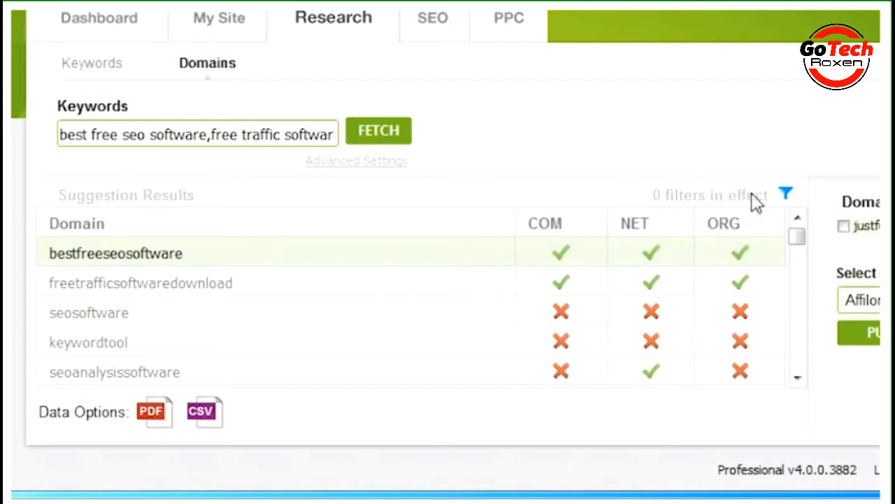
Look through the COM, NET and Domain condition options in the domain table filter, and close it
{"action": "left_click", "coordinate": [785, 194]}
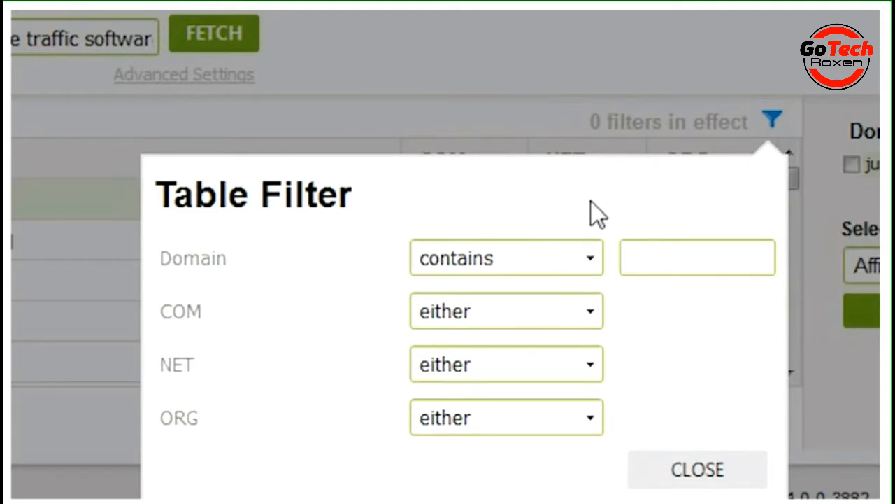
{"action": "left_click", "coordinate": [592, 311]}
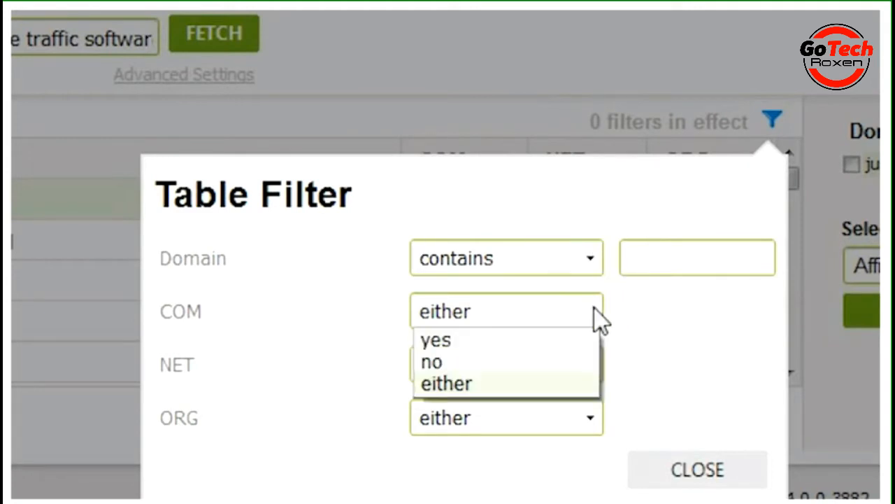
{"action": "left_click", "coordinate": [621, 338]}
{"action": "left_click", "coordinate": [596, 366]}
{"action": "left_click", "coordinate": [627, 324]}
{"action": "left_click", "coordinate": [592, 259]}
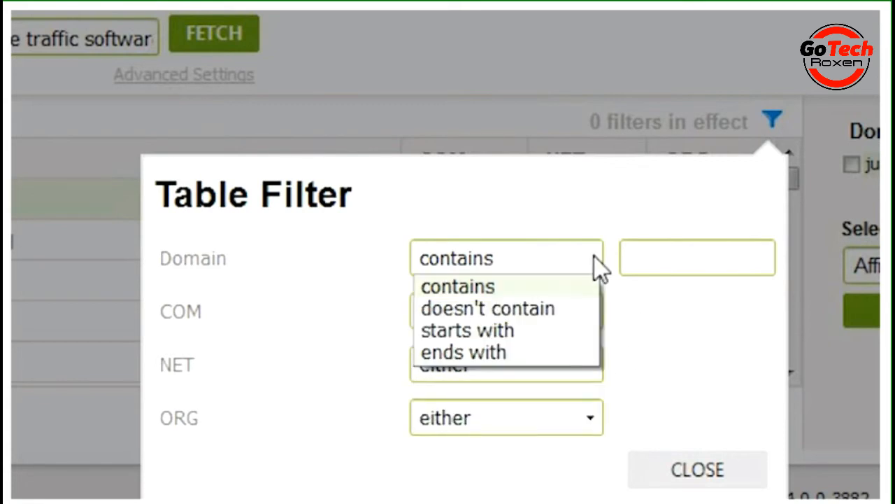
{"action": "left_click", "coordinate": [609, 300]}
{"action": "left_click", "coordinate": [691, 473]}
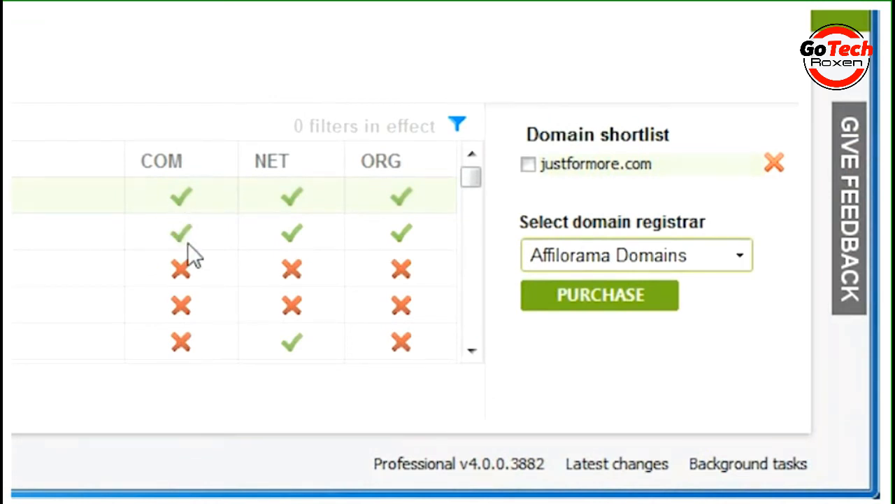
Add bestfreeseosoftware.com and seoanalysissoftware.net to the domain shortlist, with only seoanalysissoftware.net selected for purchase
{"action": "left_click", "coordinate": [181, 200]}
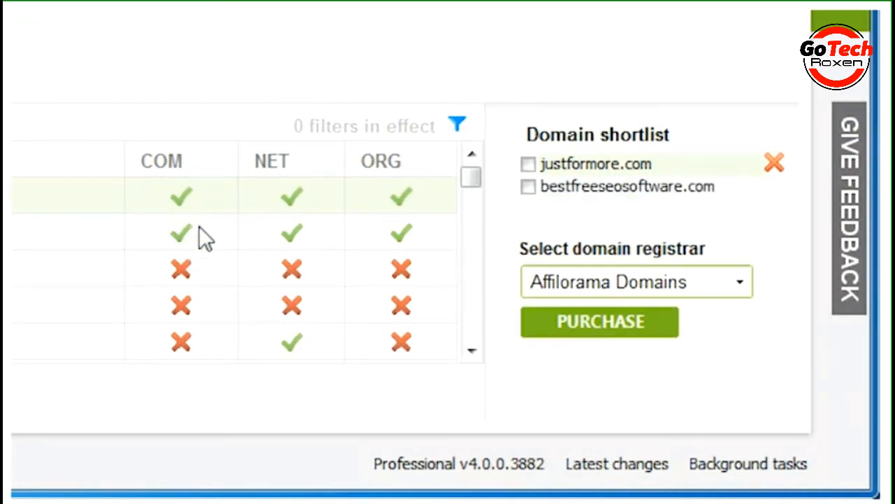
{"action": "left_click", "coordinate": [290, 342]}
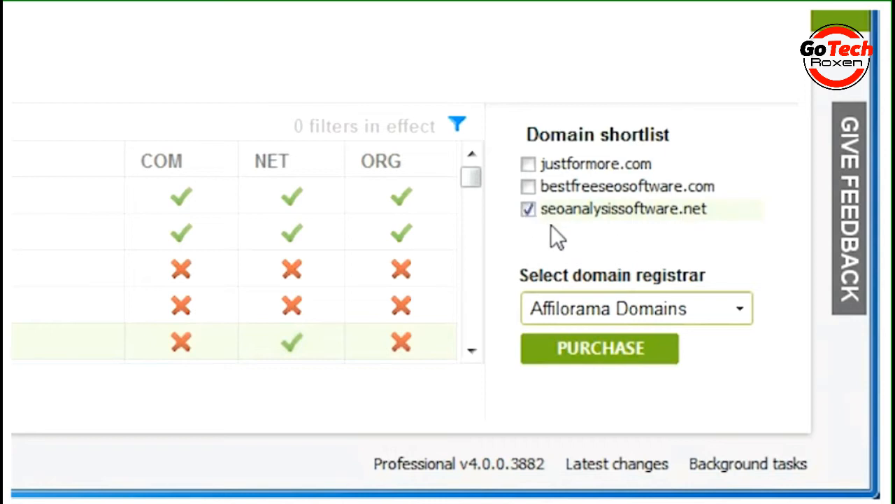
{"action": "left_click", "coordinate": [528, 186]}
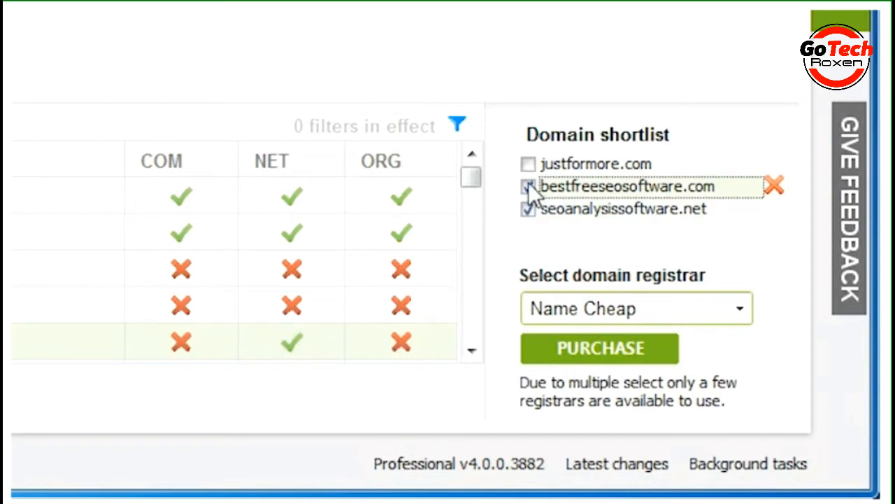
{"action": "left_click", "coordinate": [528, 185]}
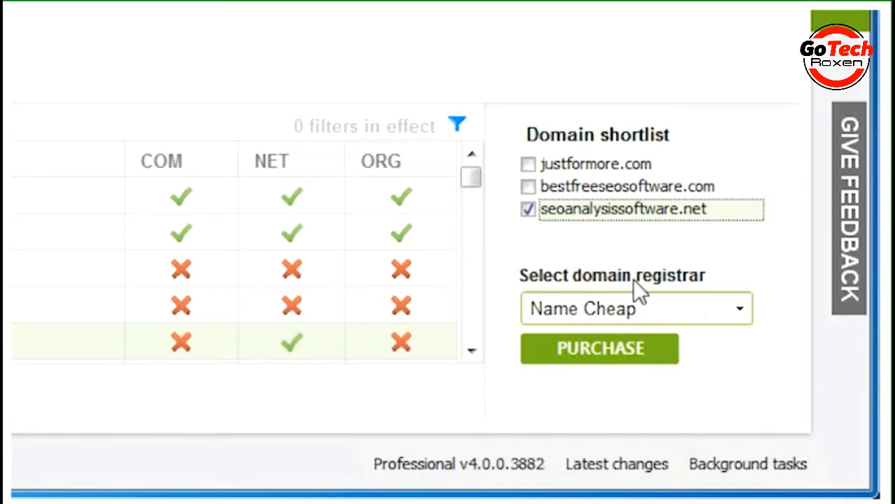
Choose Affilorama Domains as the registrar and open the purchase page for seoanalysissoftware.net
{"action": "left_click", "coordinate": [742, 313]}
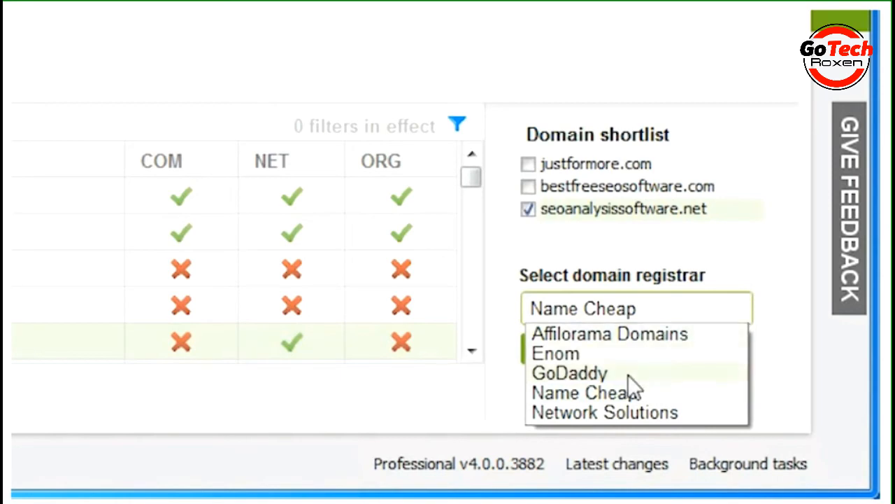
{"action": "left_click", "coordinate": [641, 333]}
{"action": "left_click", "coordinate": [597, 351]}
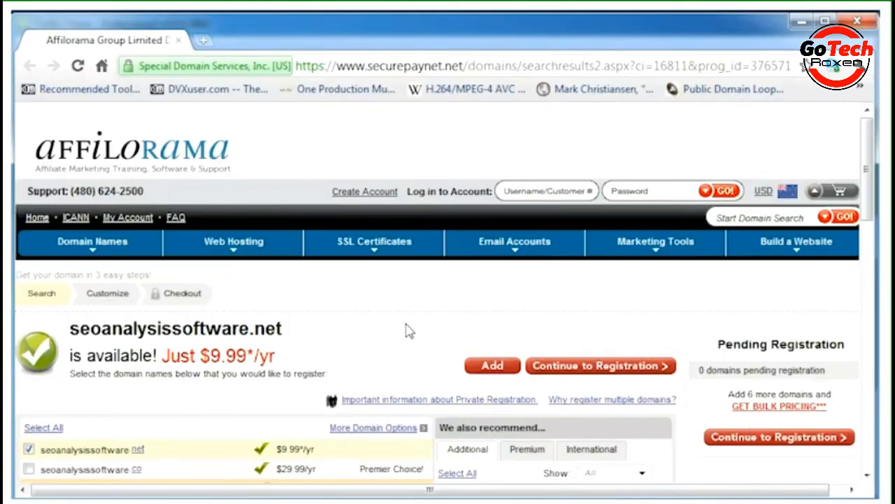
Examine the domain extensions and prices offered for seoanalysissoftware on the registrar's page, and close the browser window
{"action": "scroll", "coordinate": [408, 329], "scroll_direction": "down", "scroll_amount": 1}
{"action": "scroll", "coordinate": [402, 315], "scroll_direction": "down", "scroll_amount": 2}
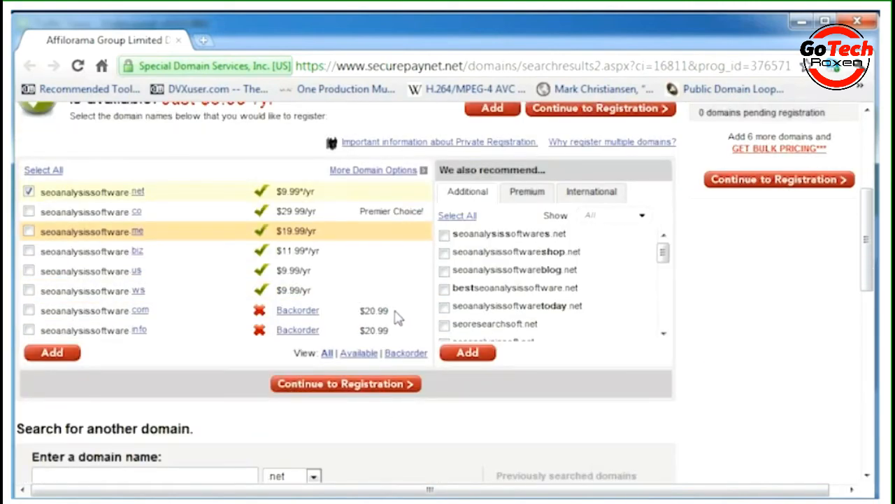
{"action": "scroll", "coordinate": [399, 314], "scroll_direction": "up", "scroll_amount": 2}
{"action": "mouse_move", "coordinate": [397, 317]}
{"action": "scroll", "coordinate": [396, 316], "scroll_direction": "up", "scroll_amount": 1}
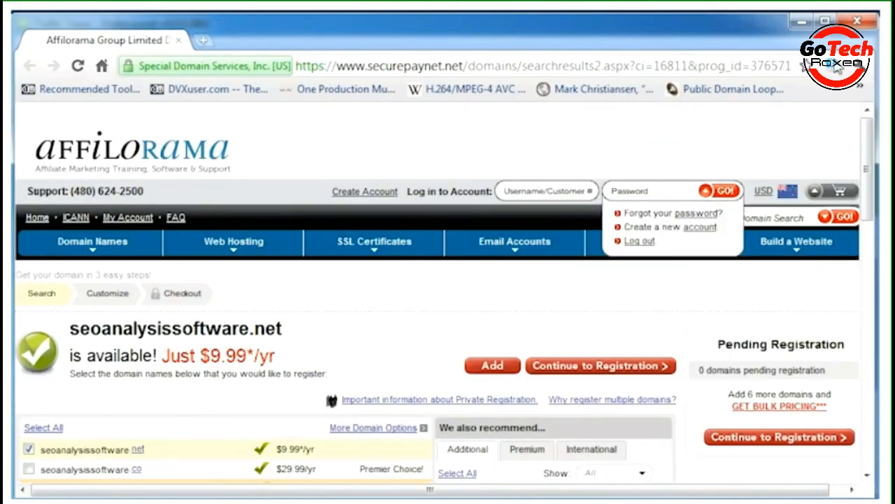
{"action": "left_click", "coordinate": [858, 22]}
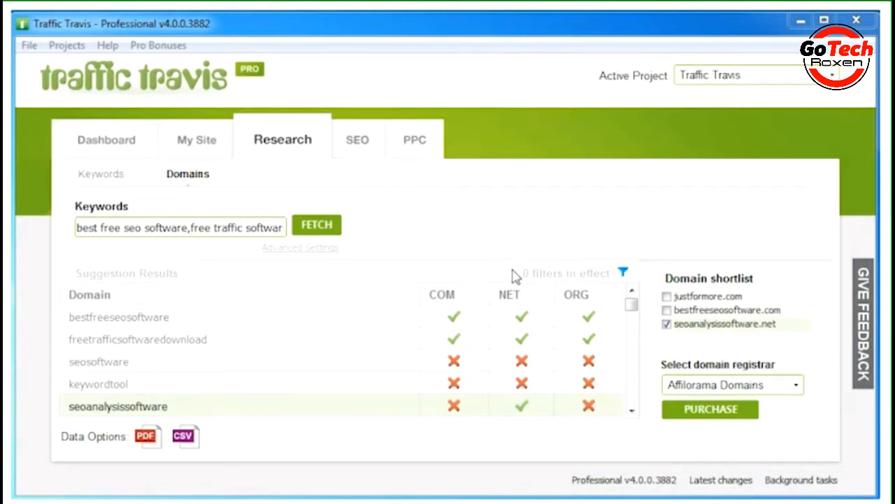